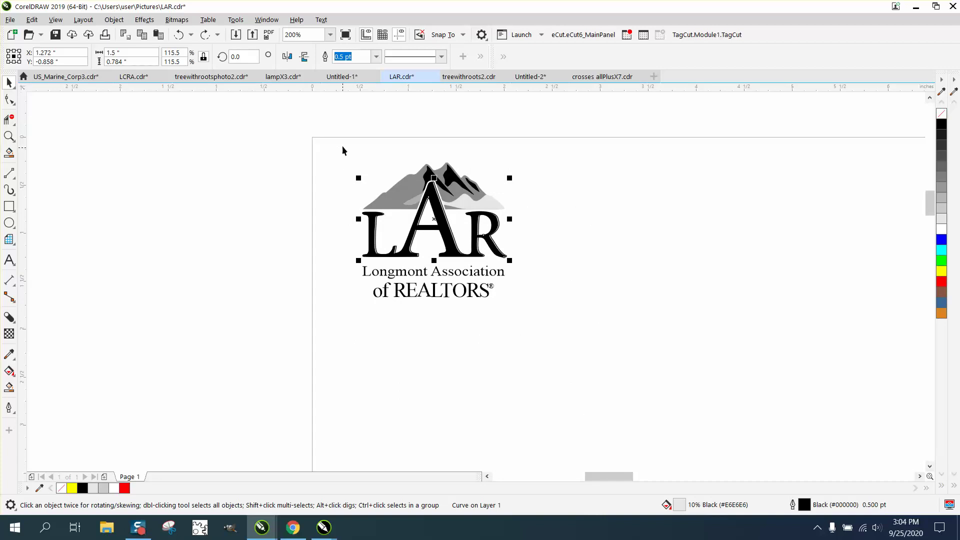
Check the overall size of the whole LAR logo and examine the grey shades of its mountains and lettering up close
click(9, 137)
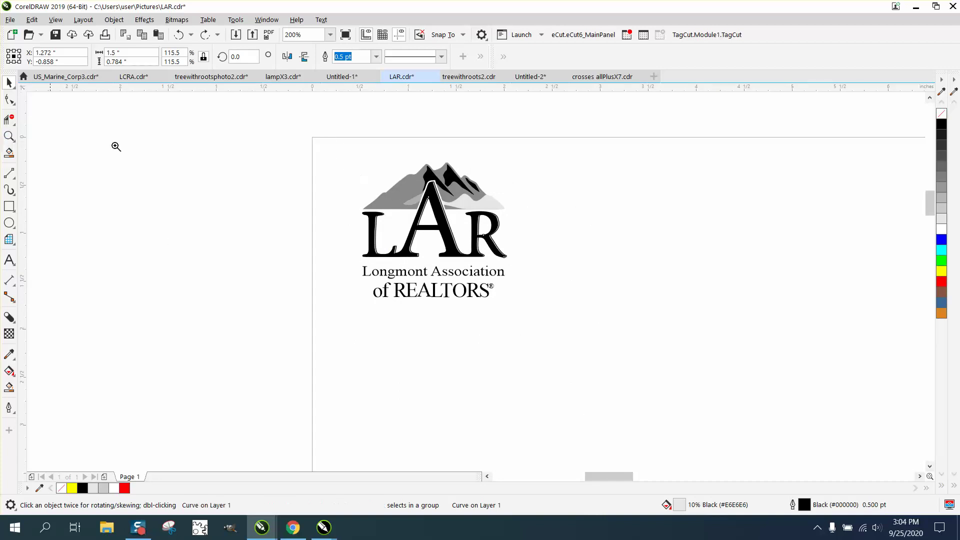
drag(336, 137, 690, 404)
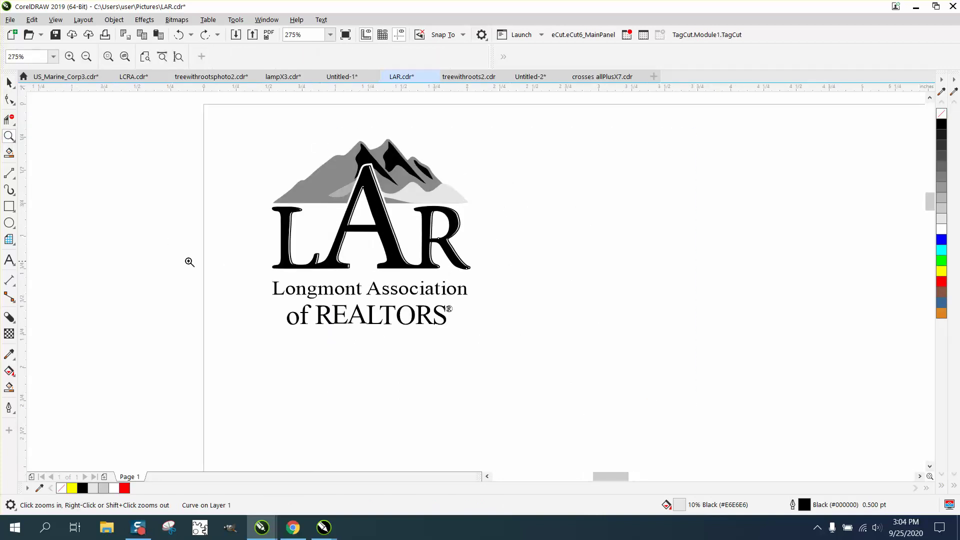
click(9, 83)
click(338, 175)
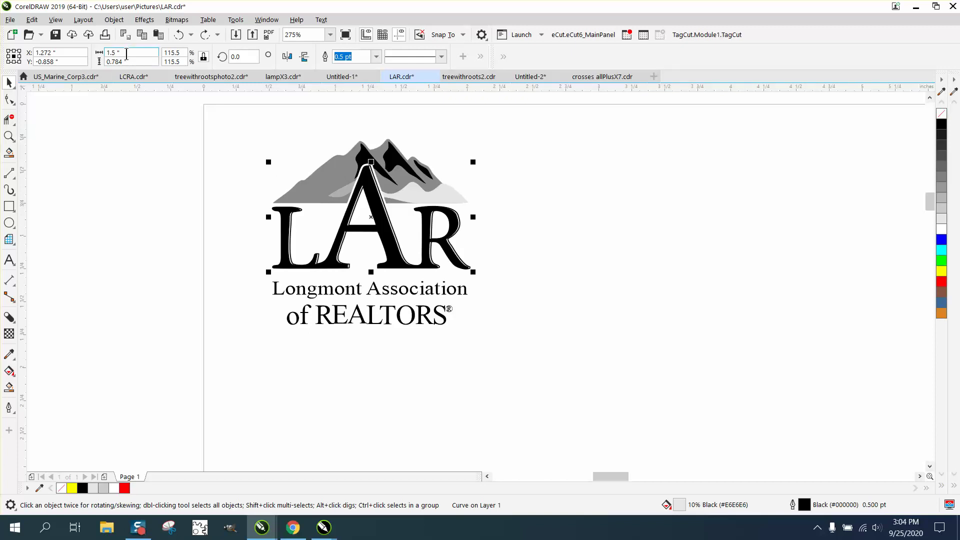
drag(189, 126, 578, 360)
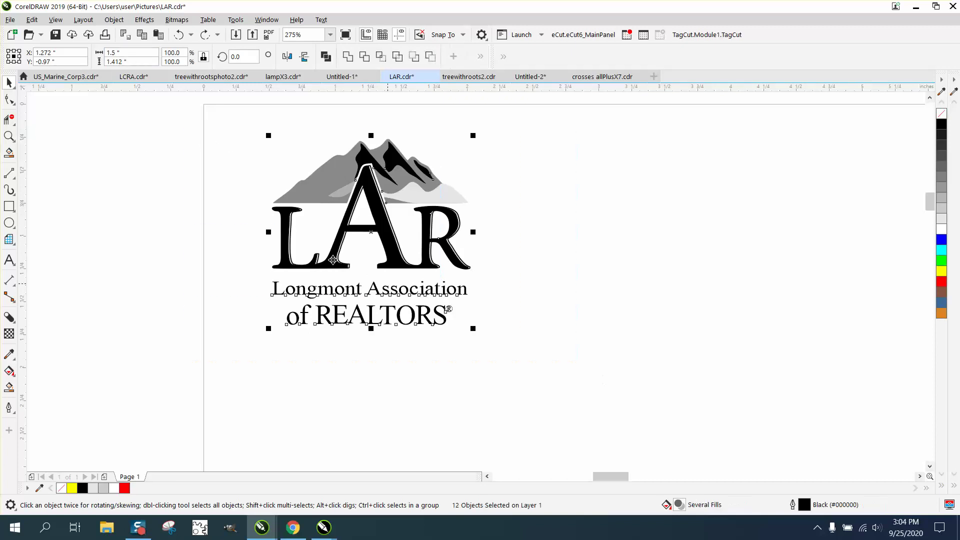
click(124, 62)
click(9, 137)
drag(249, 134, 575, 357)
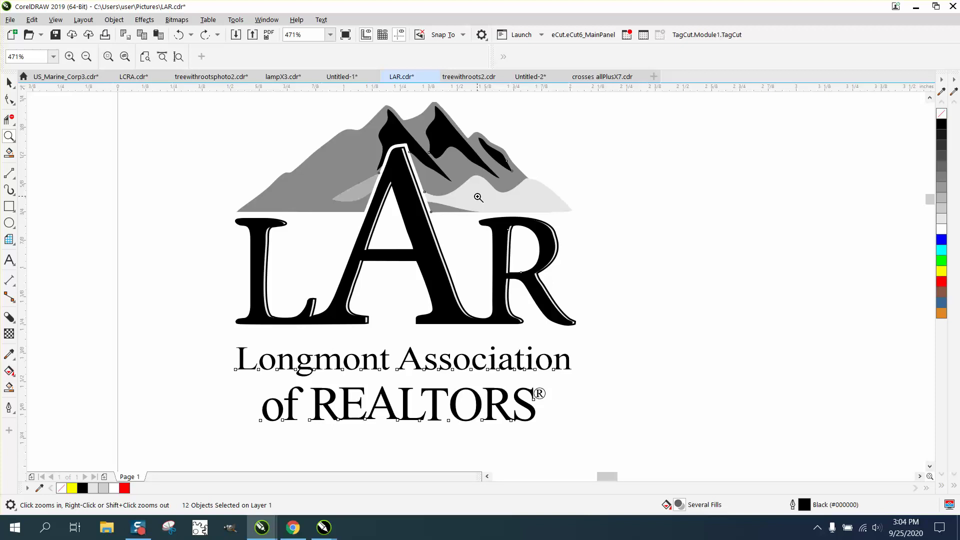
right_click(463, 174)
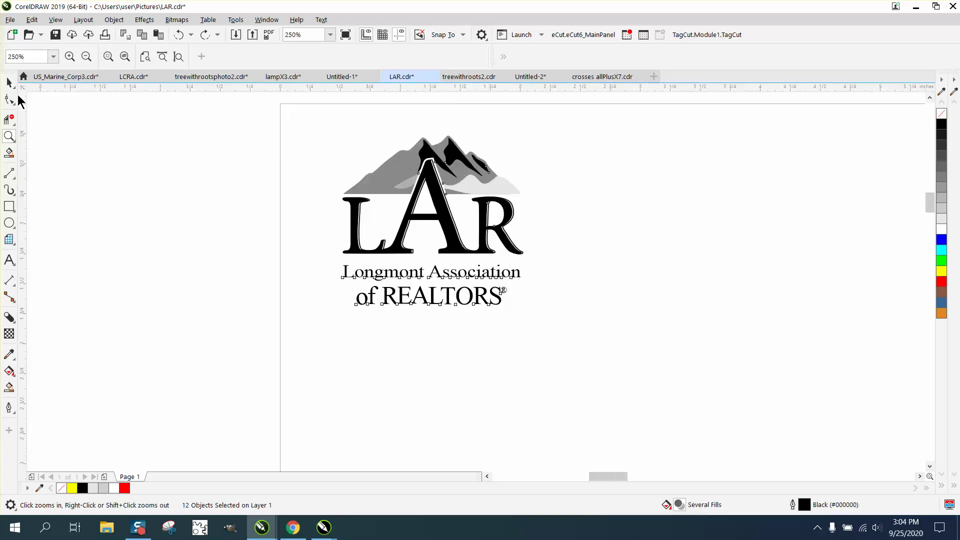
click(9, 82)
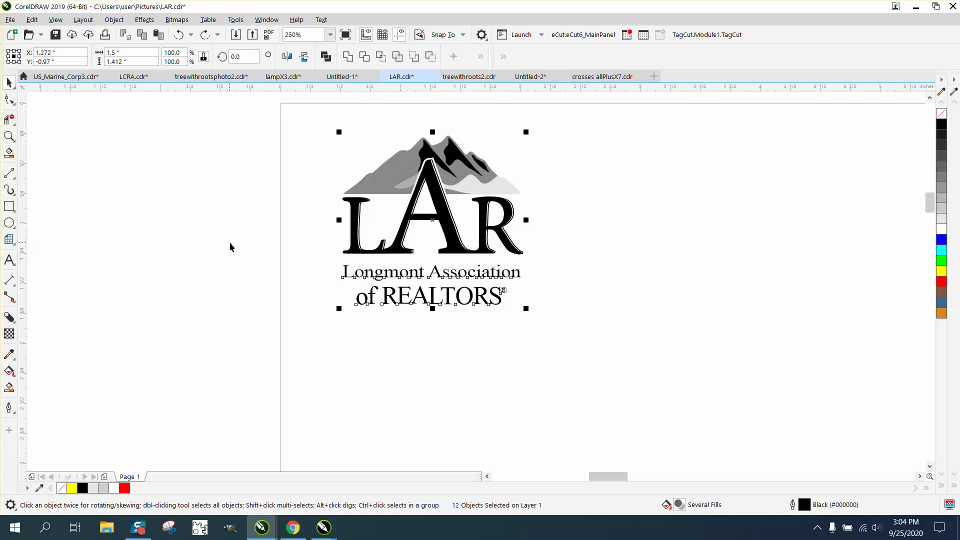
click(9, 136)
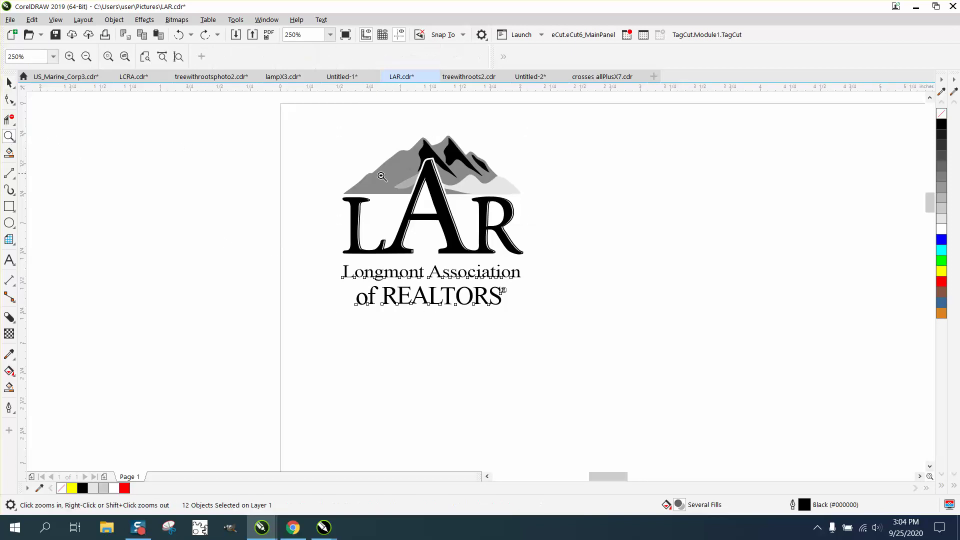
drag(476, 217, 425, 167)
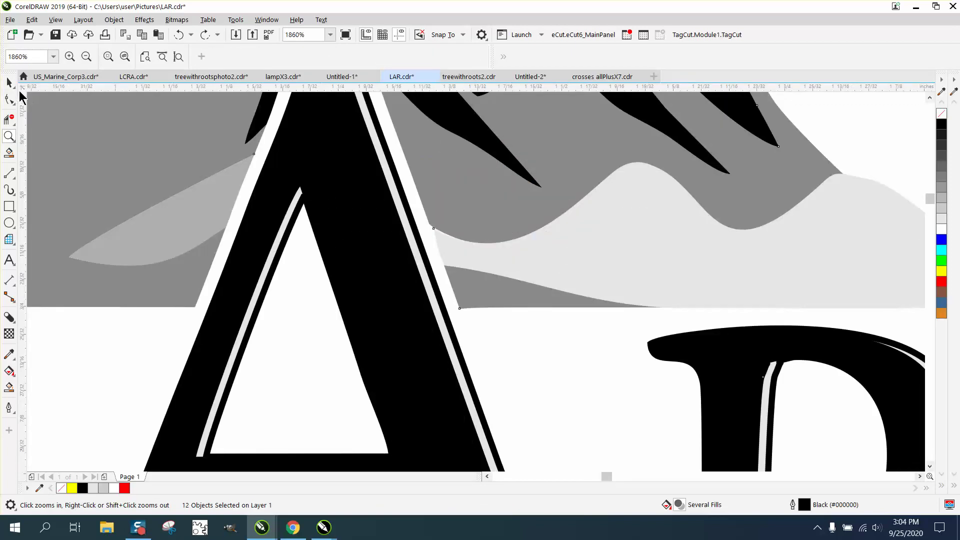
click(9, 82)
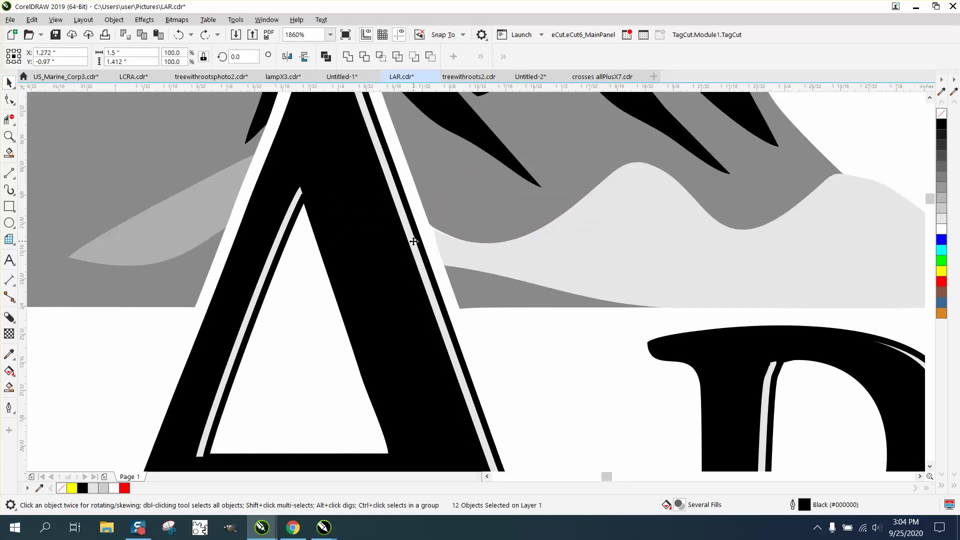
Remove the light grey fill from the curve behind the LAR letters
scroll(499, 298, down, 2)
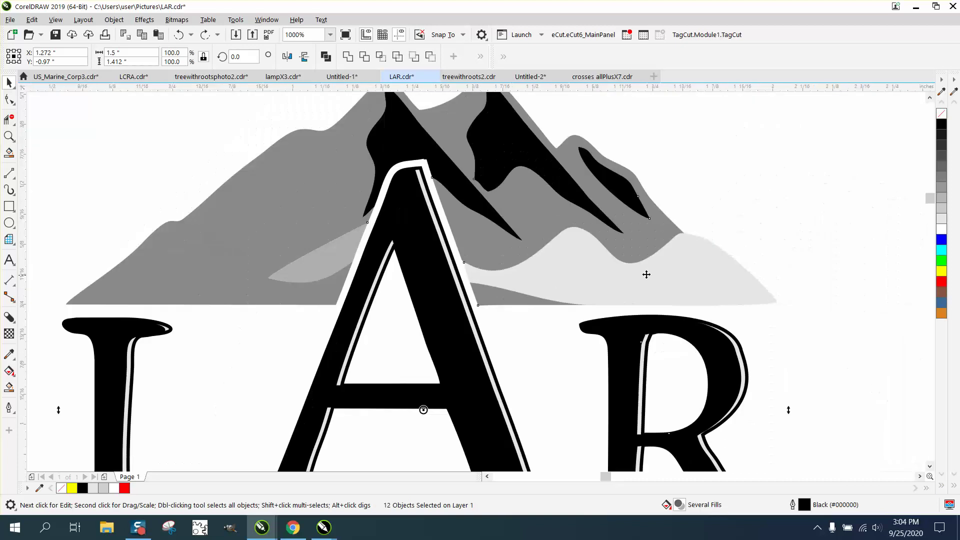
click(838, 257)
click(473, 281)
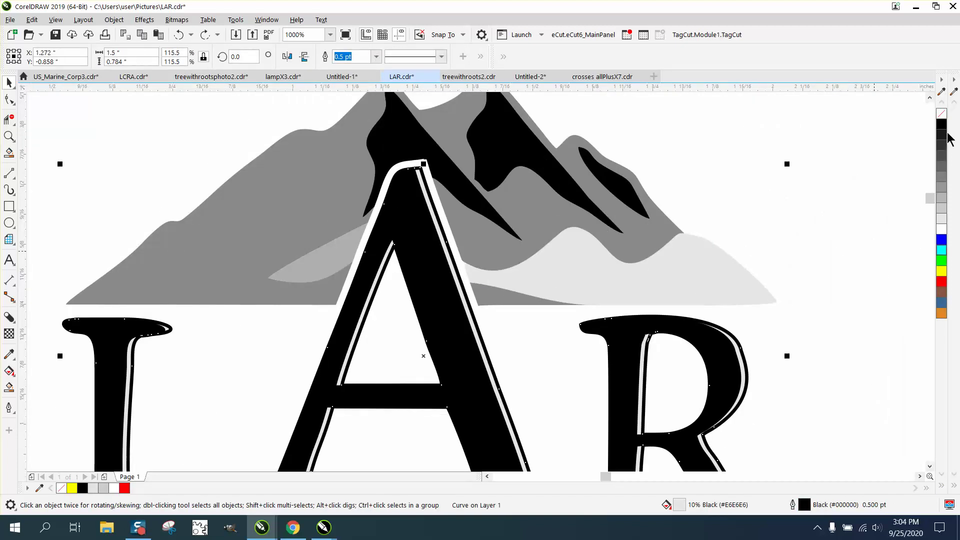
click(943, 114)
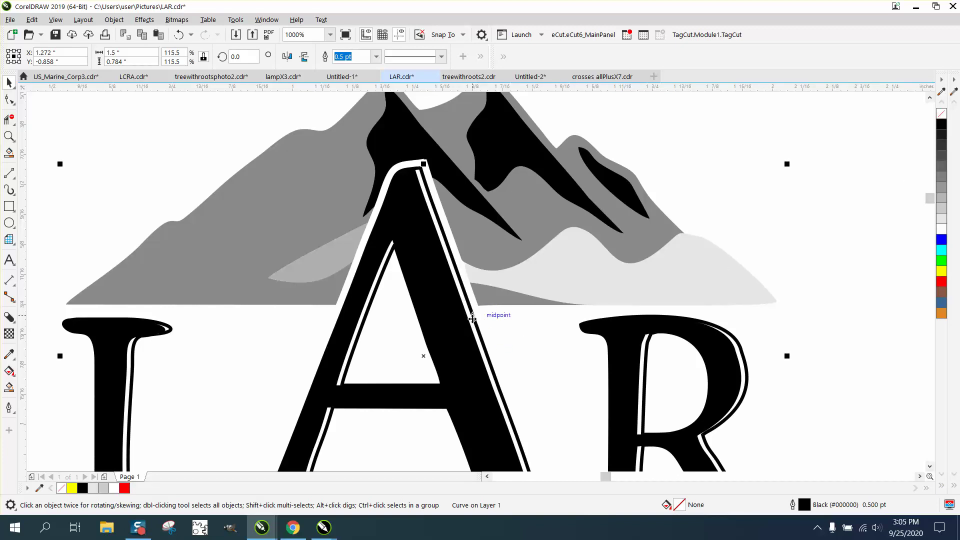
Select the entire logo and add a red hairline rectangle that exactly frames it
scroll(470, 313, down, 2)
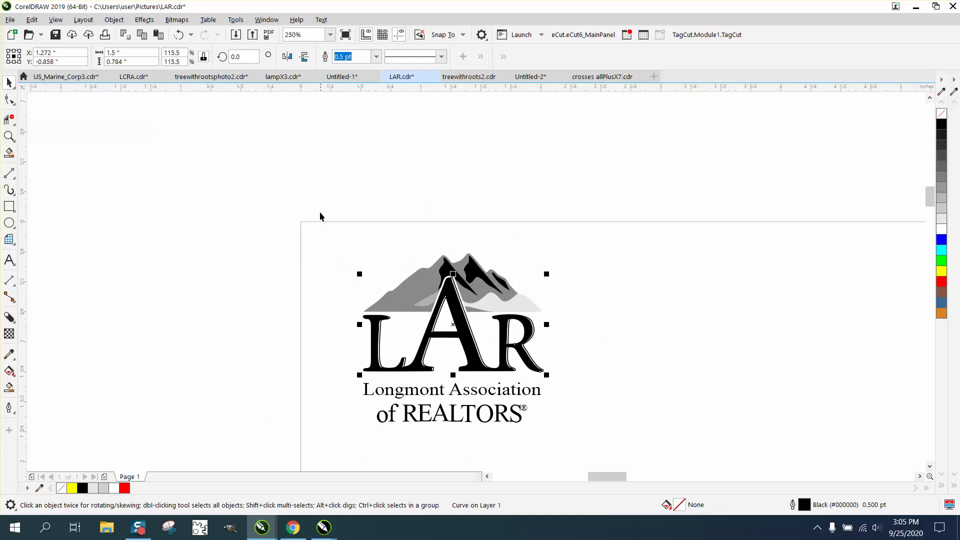
drag(320, 212, 623, 449)
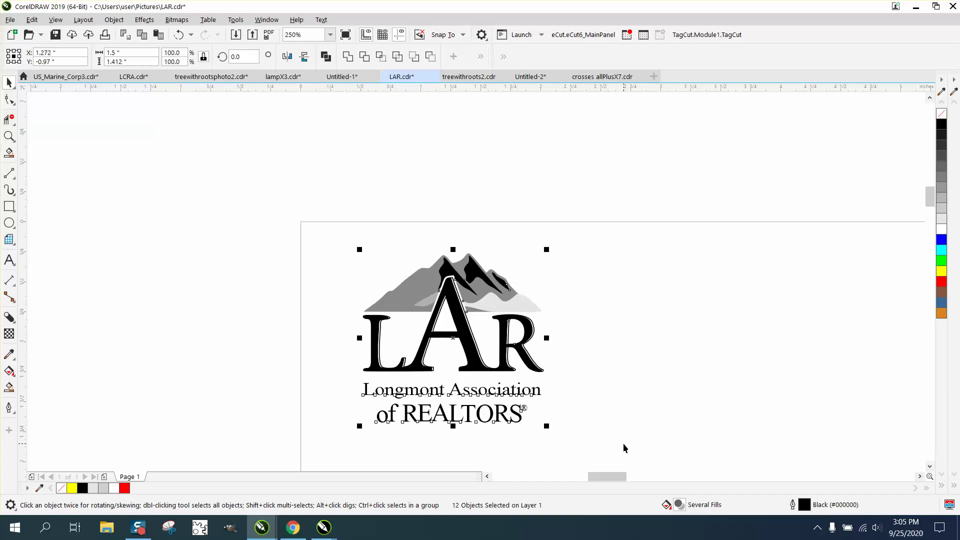
click(9, 206)
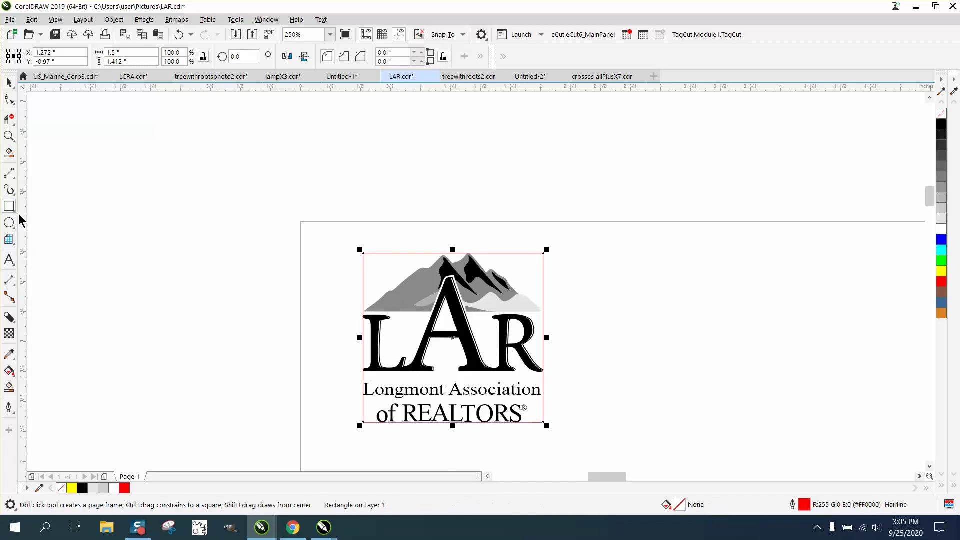
Move the logo together with its red frame so the frame's upper-left corner meets the page corner
click(9, 82)
drag(276, 218, 628, 467)
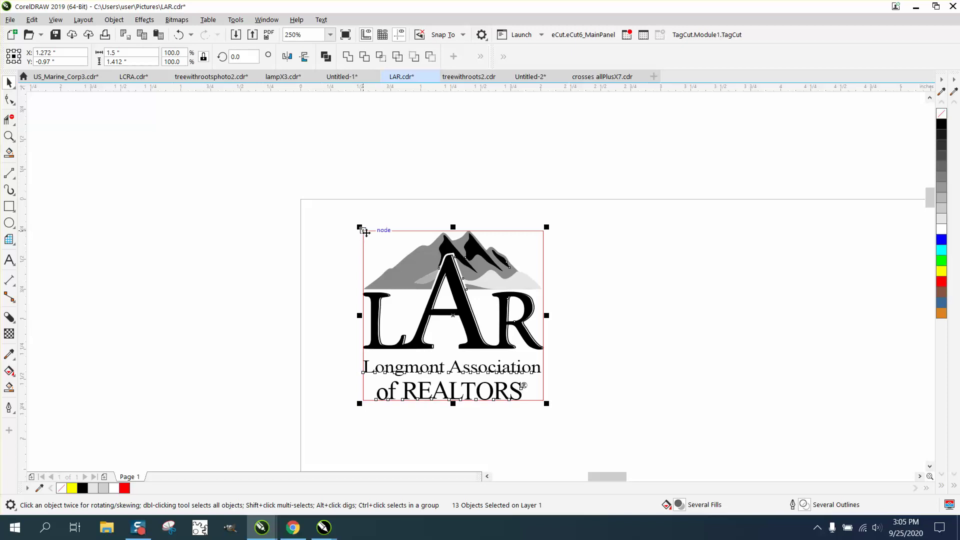
drag(367, 231, 338, 236)
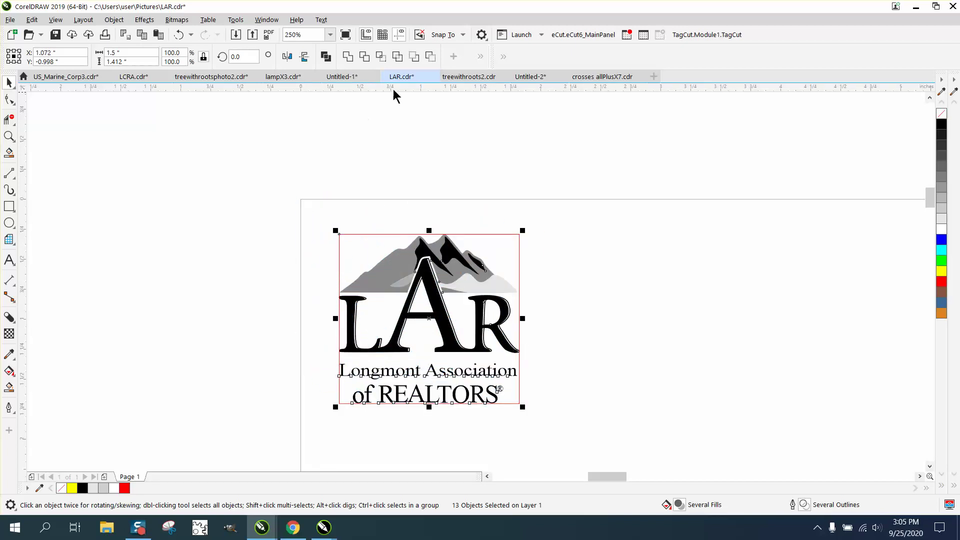
click(463, 35)
drag(340, 235, 303, 202)
click(187, 179)
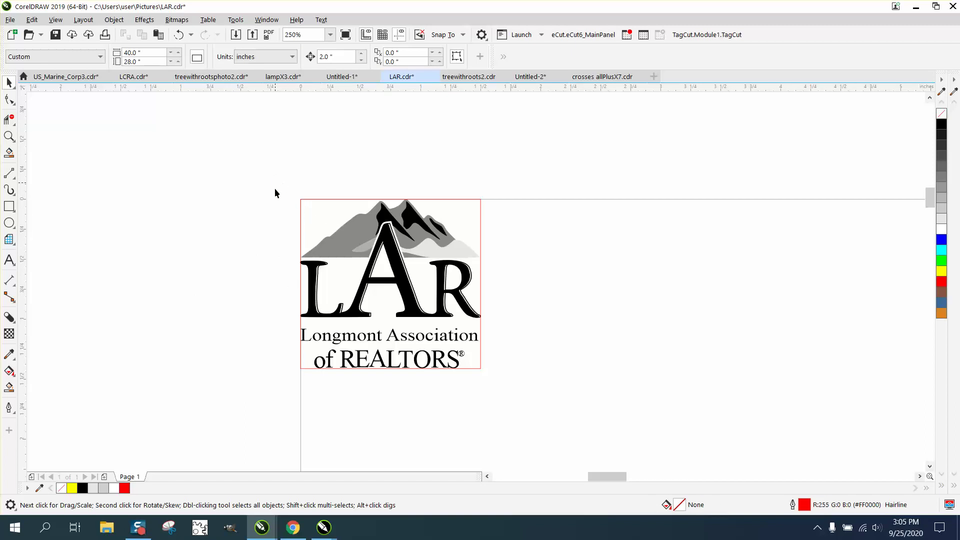
Shift the framed logo slightly inside the page corner, centred at about X 0.822", Y -0.773"
drag(275, 186, 550, 410)
drag(301, 204, 309, 214)
click(255, 205)
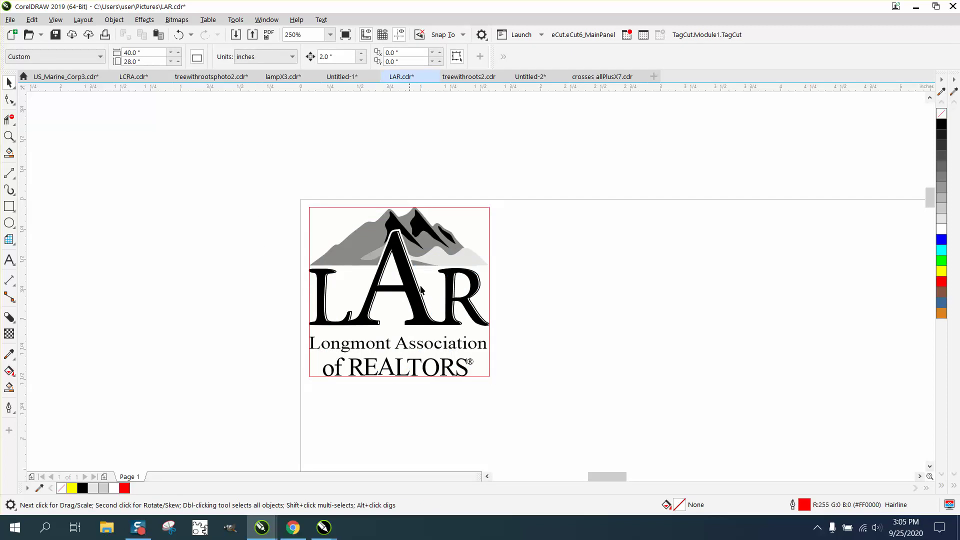
Delete the red rectangle framing the logo, keeping the logo artwork itself
click(490, 233)
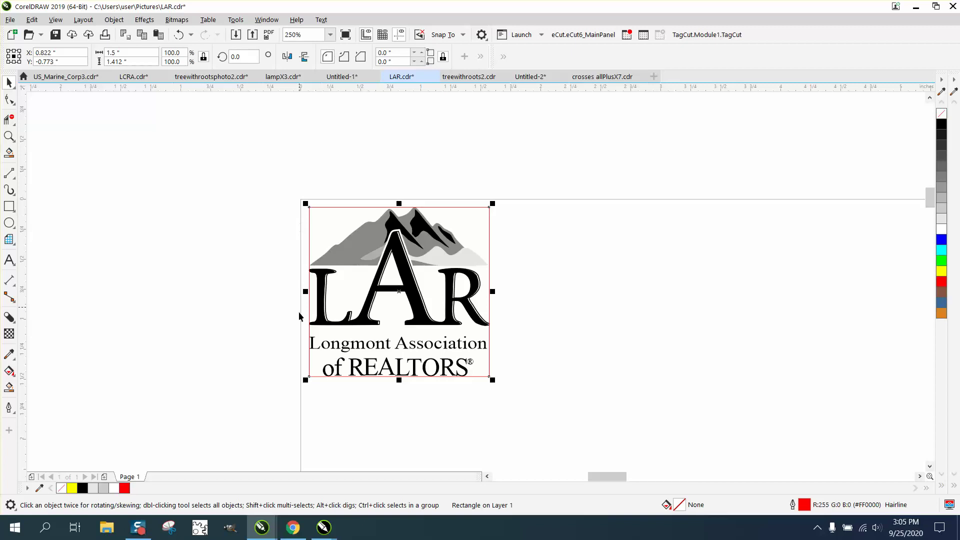
click(529, 279)
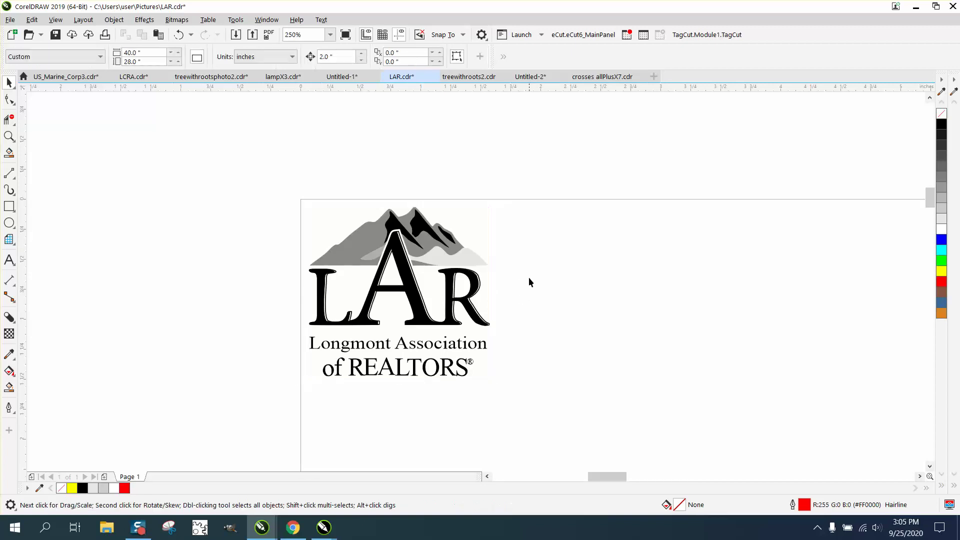
click(9, 136)
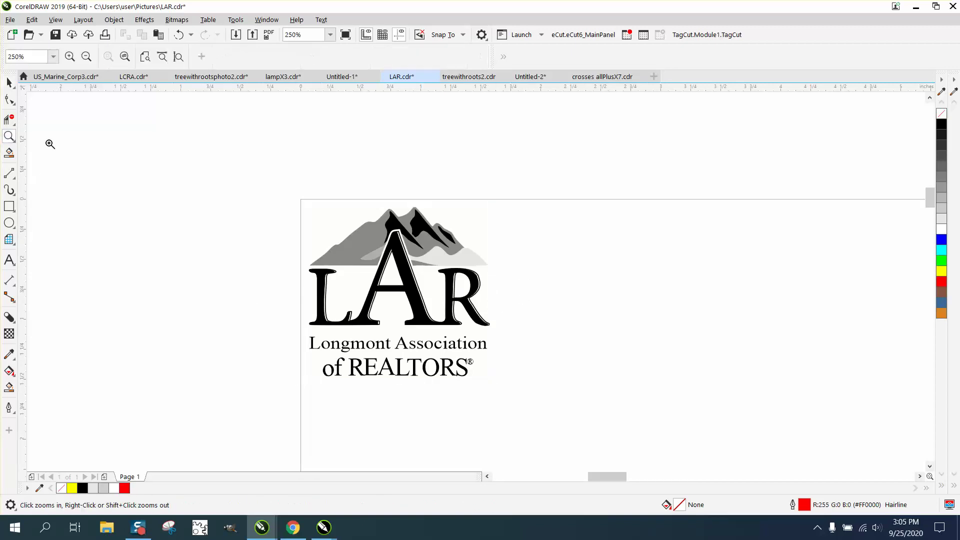
click(9, 82)
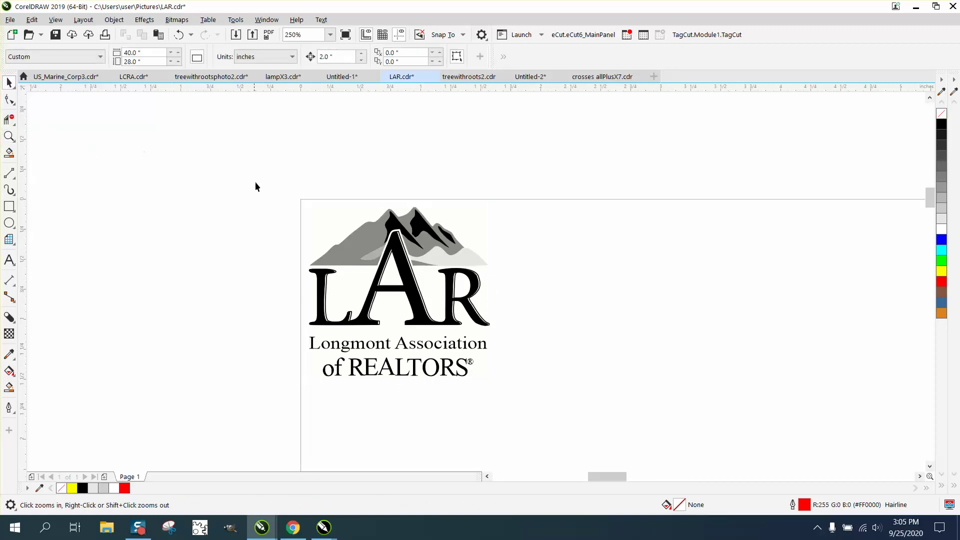
key(ctrl+a)
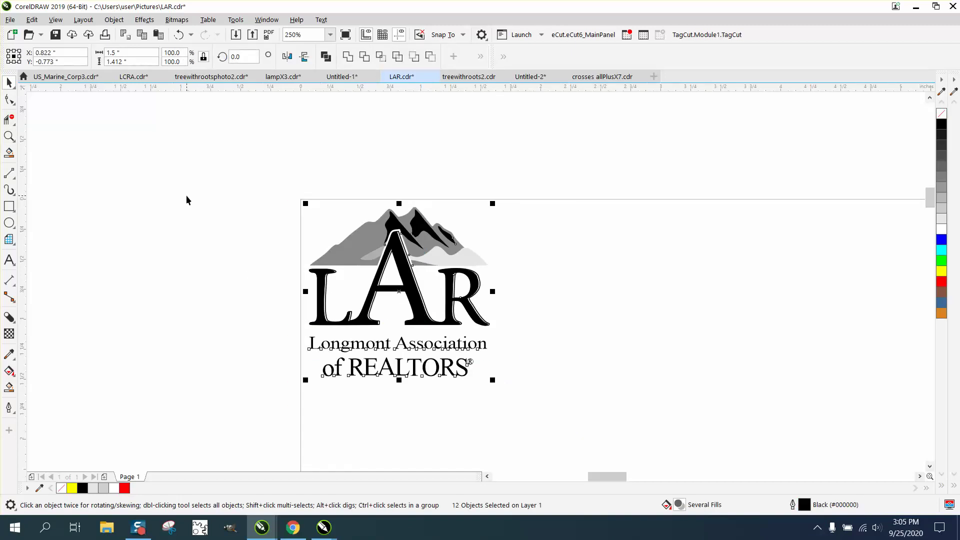
Nudge the light, medium and two dark grey mountain pieces one by one 2 inches left, off the page
click(207, 136)
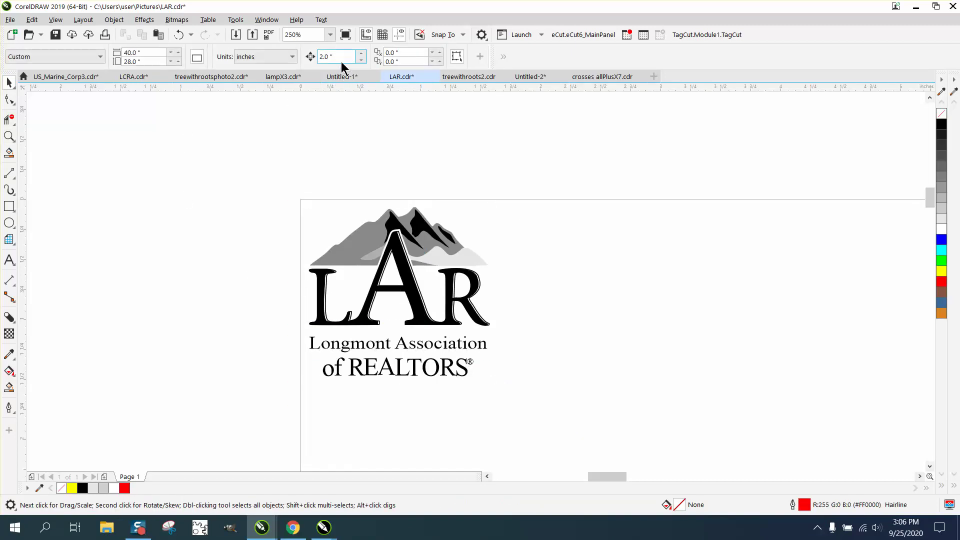
click(454, 261)
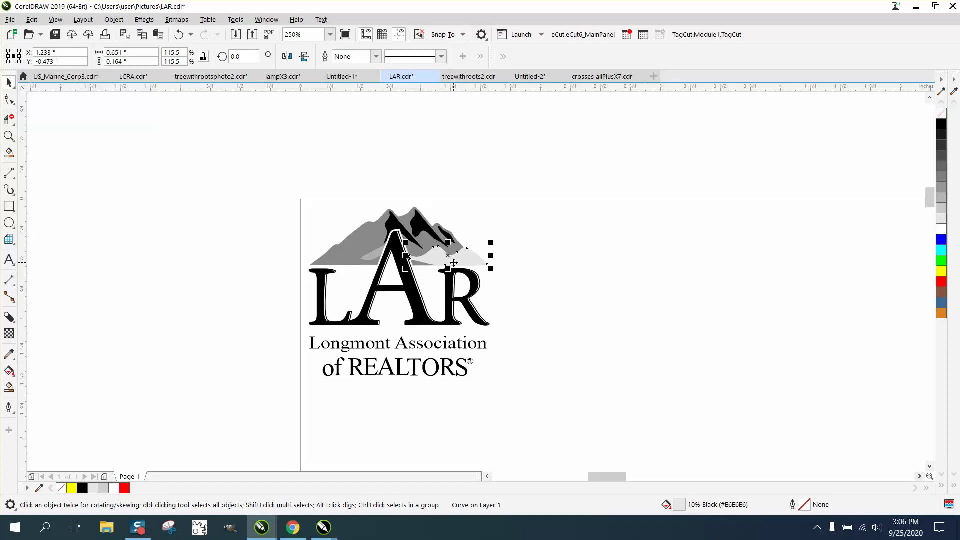
key(Left)
click(433, 245)
key(Left)
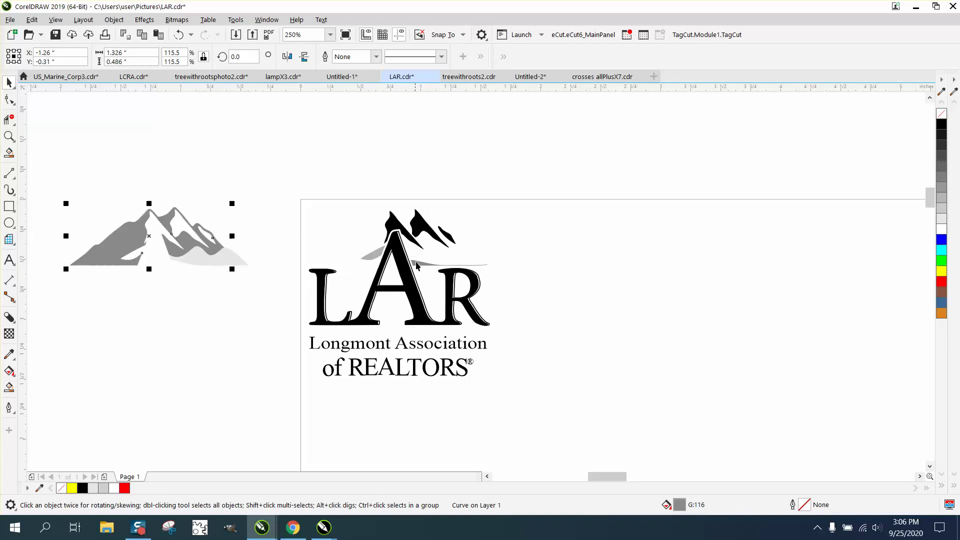
click(417, 264)
key(Left)
click(379, 256)
key(Left)
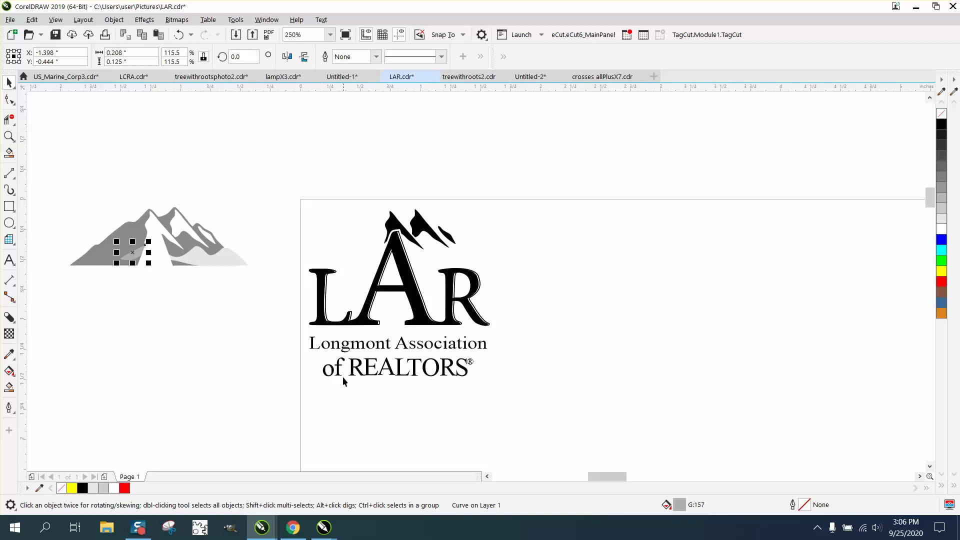
Nudge the remaining black artwork, including the lettering and text, 2 inches up above the page
drag(298, 208, 562, 408)
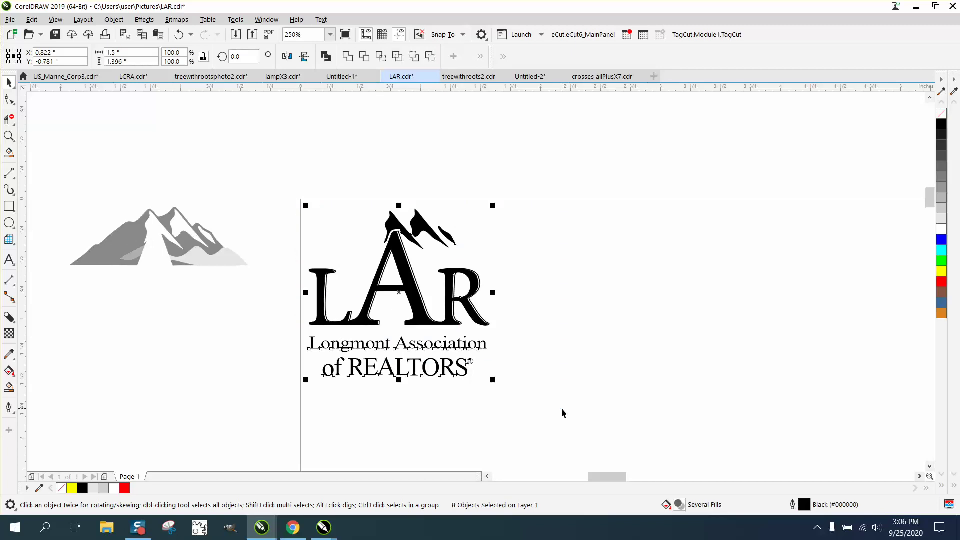
key(Up)
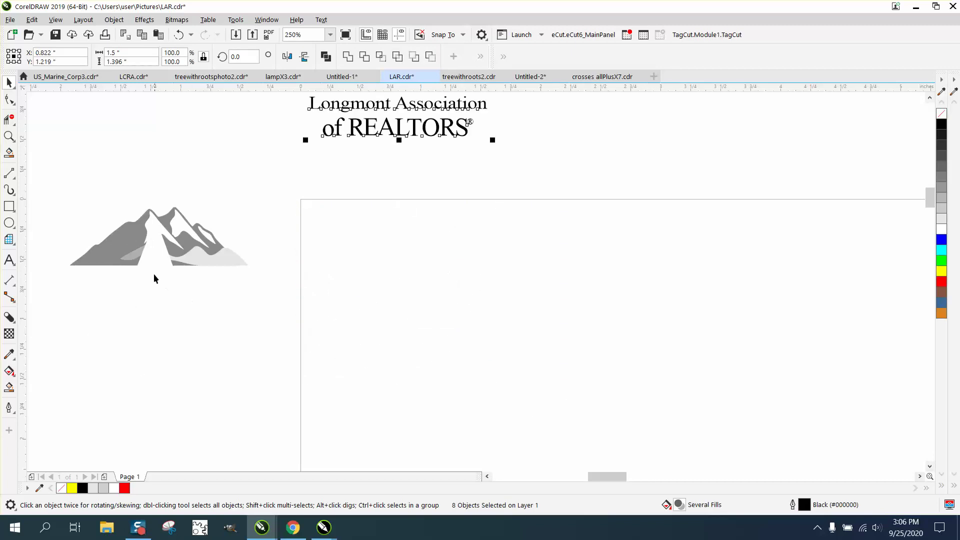
Nudge the two dark grey mountain pieces 2 inches right onto the page and move them together 2 inches up above it
click(137, 239)
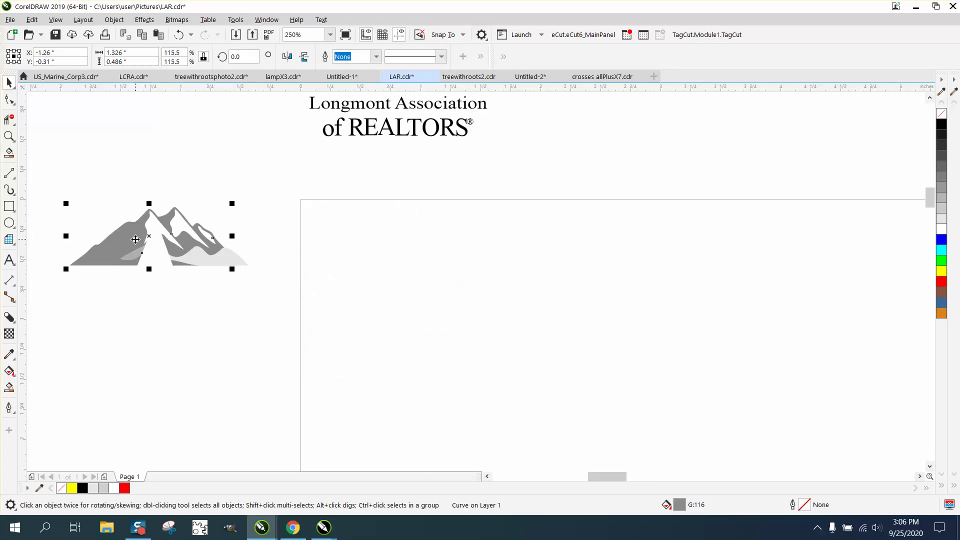
key(Right)
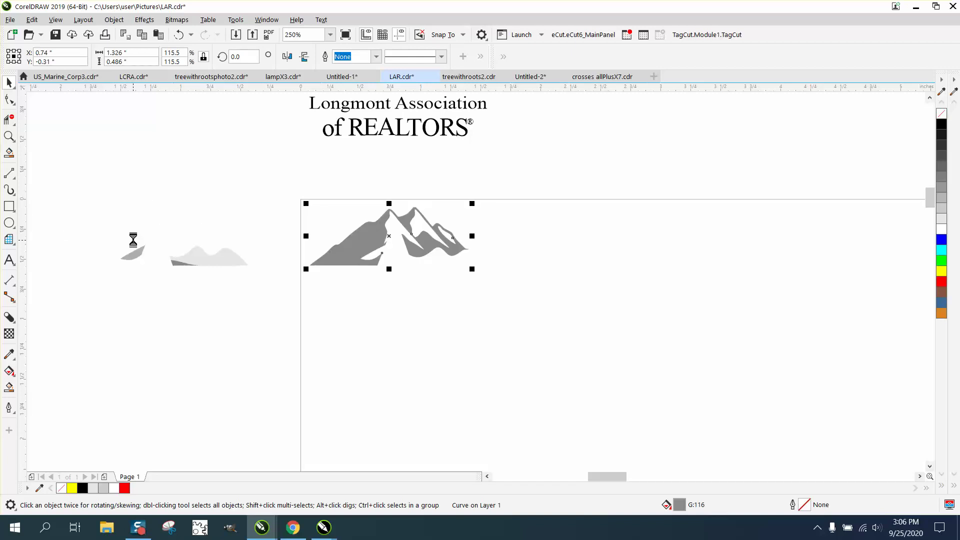
click(180, 266)
key(Right)
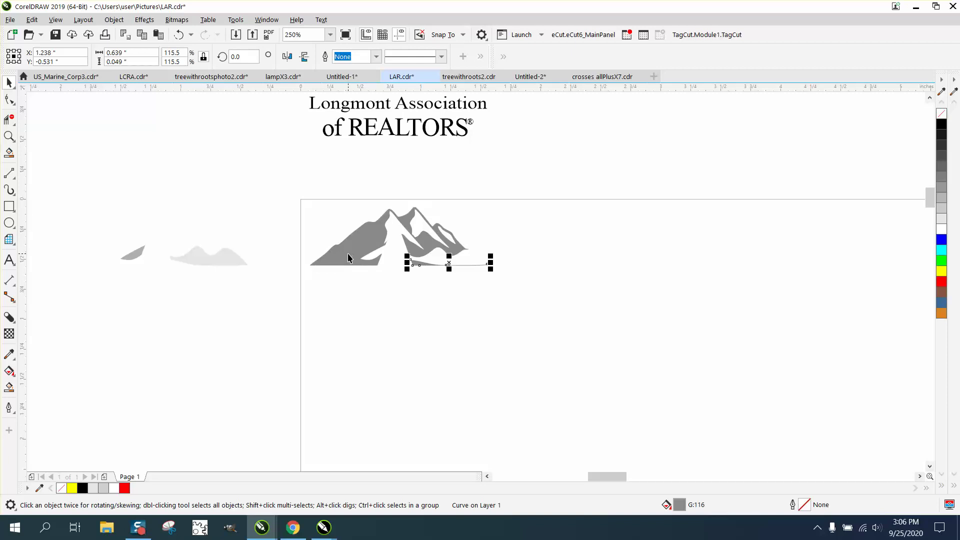
drag(292, 201, 504, 287)
key(Up)
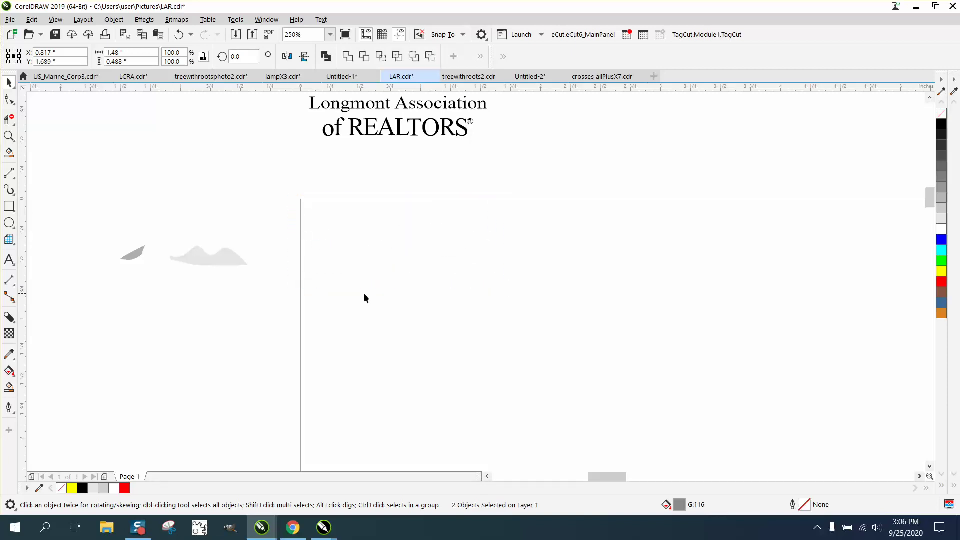
Nudge the light and medium grey mountain pieces together 2 inches right onto the page, then deselect them
drag(267, 288, 277, 292)
key(Right)
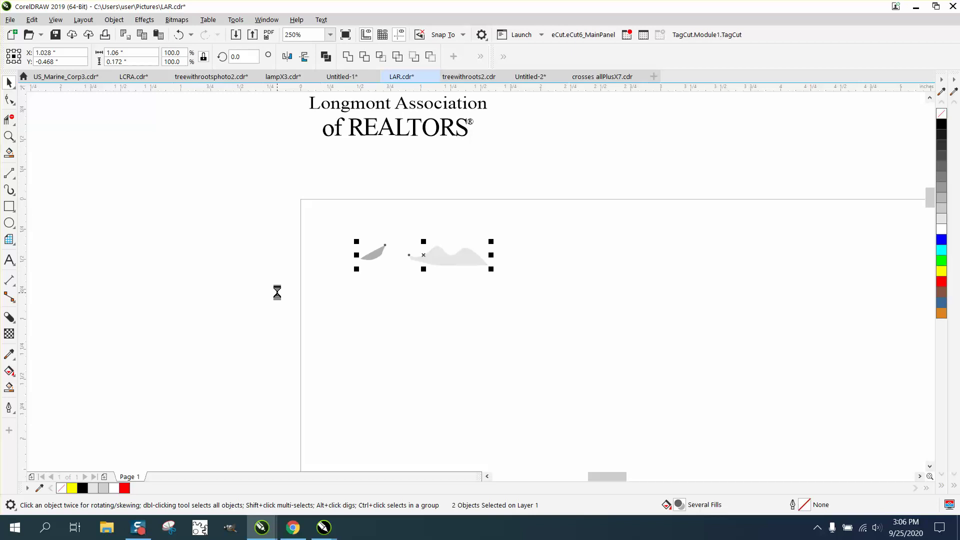
click(334, 193)
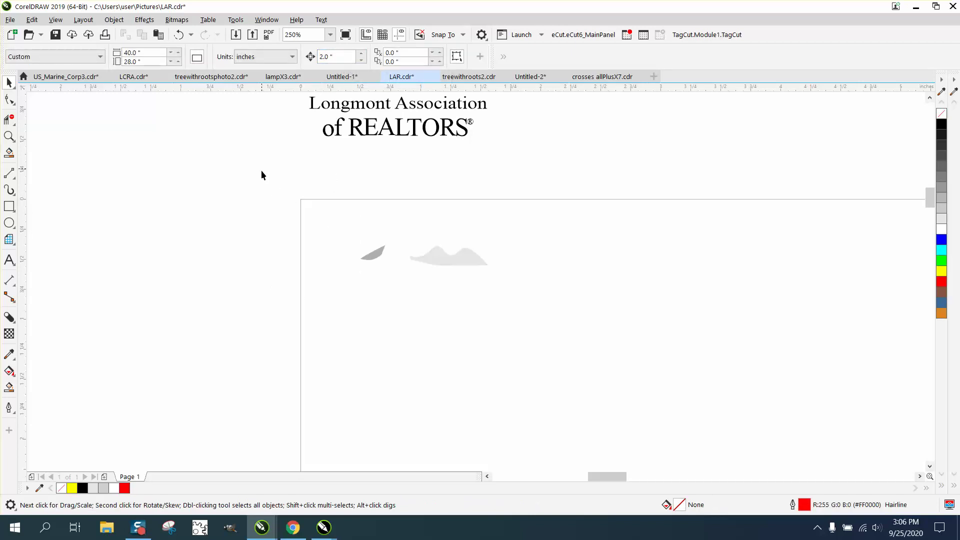
Nudge the light and medium grey mountain pieces 2 inches left off the page and back right onto it
drag(542, 336, 542, 335)
key(Left)
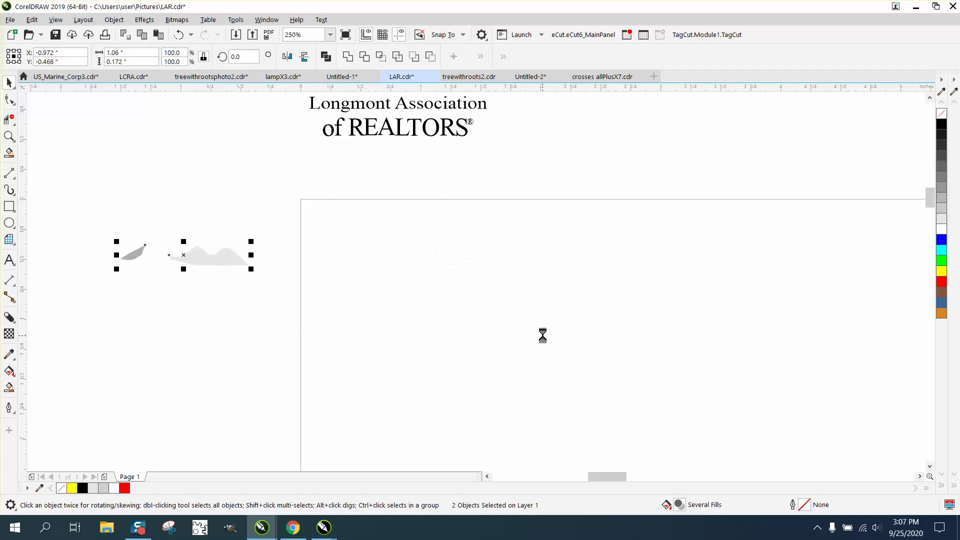
key(Right)
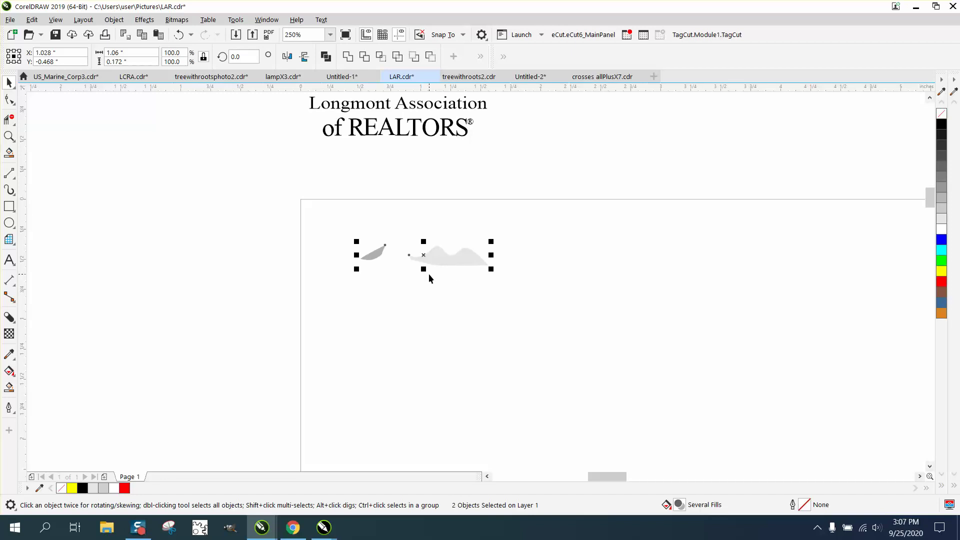
Nudge all the artwork above the page, including the lettering and dark grey mountain pieces, 2 inches down to reassemble the logo, leaving nothing selected
scroll(428, 274, down, 2)
drag(349, 119, 526, 222)
key(Down)
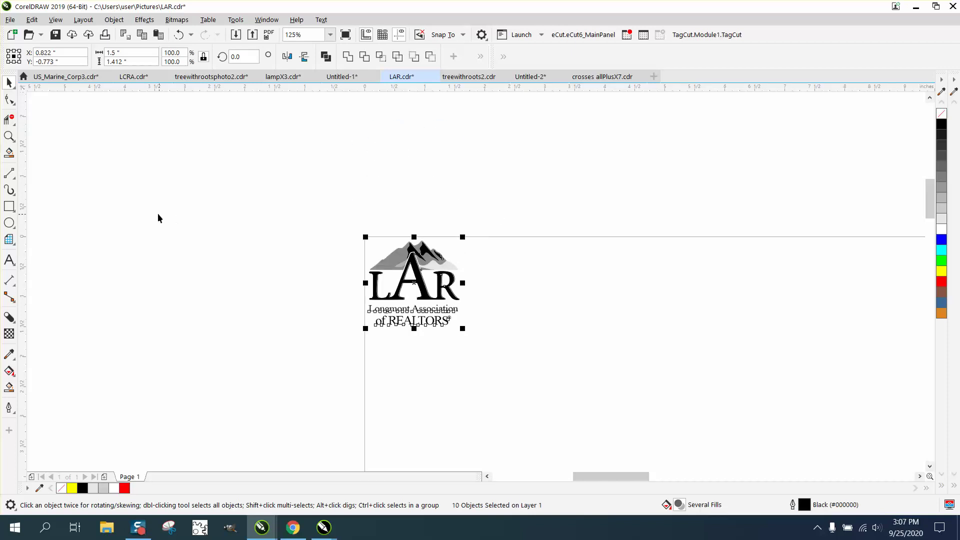
click(9, 136)
drag(317, 223, 528, 329)
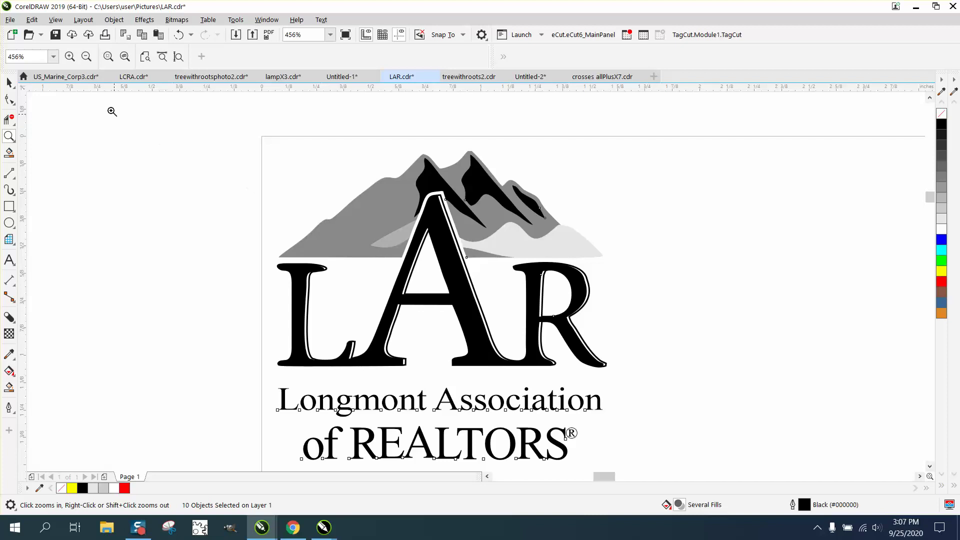
click(9, 82)
click(62, 114)
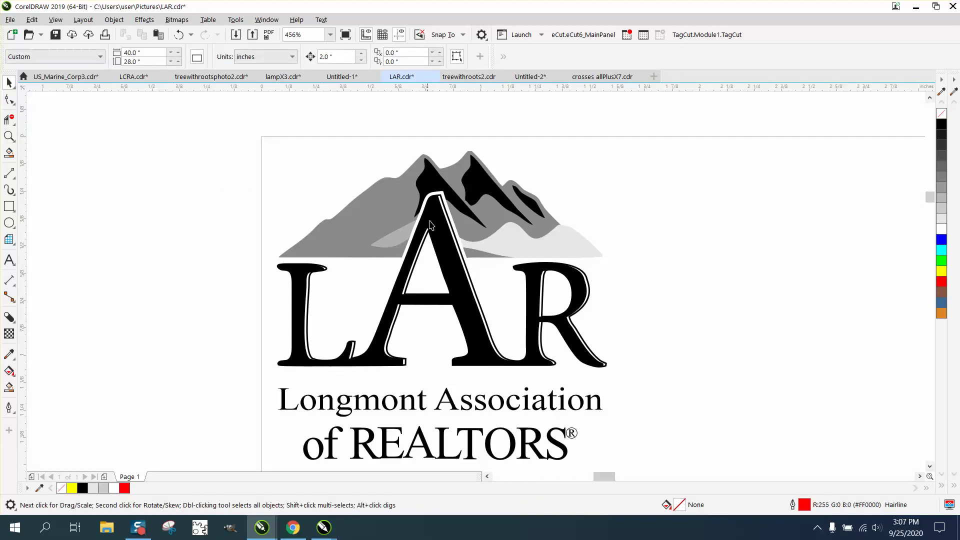